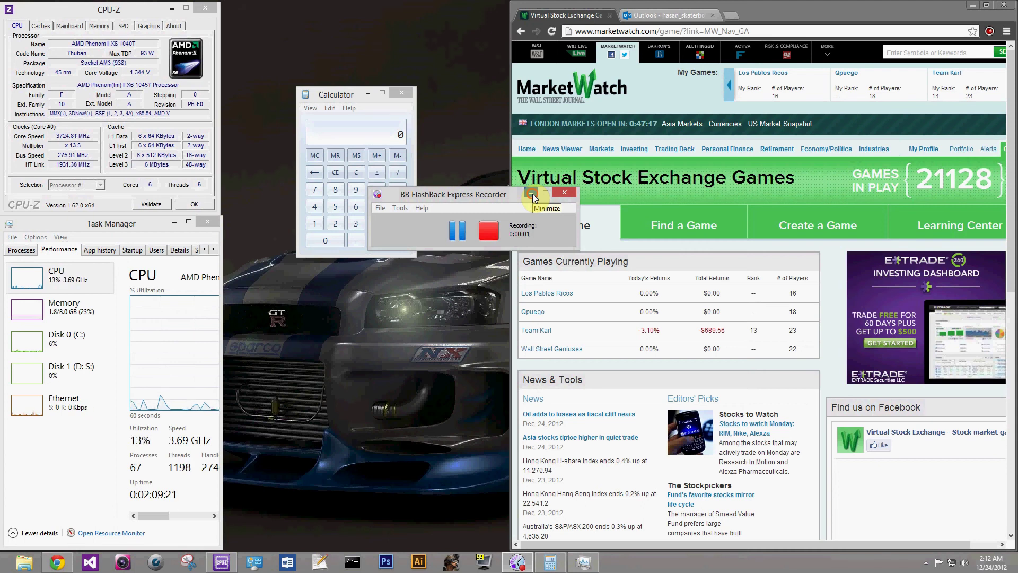
- Minimize the BB FlashBack Express Recorder window to reveal the Virtual Stock Exchange games list
left_click(532, 194)
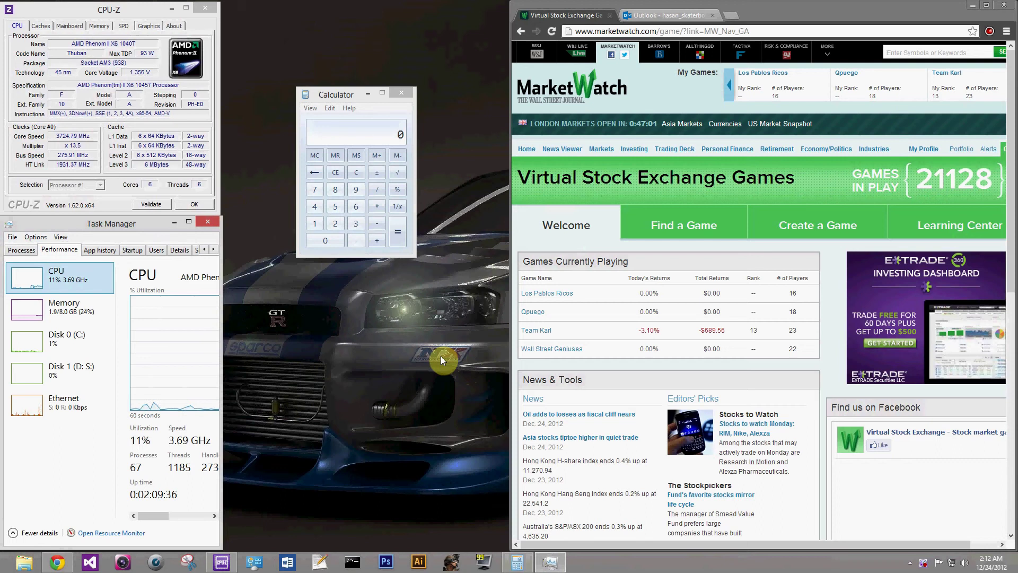
- Open Team Karl's trading section and add the AAPL stock to the Trading Card
left_click(542, 330)
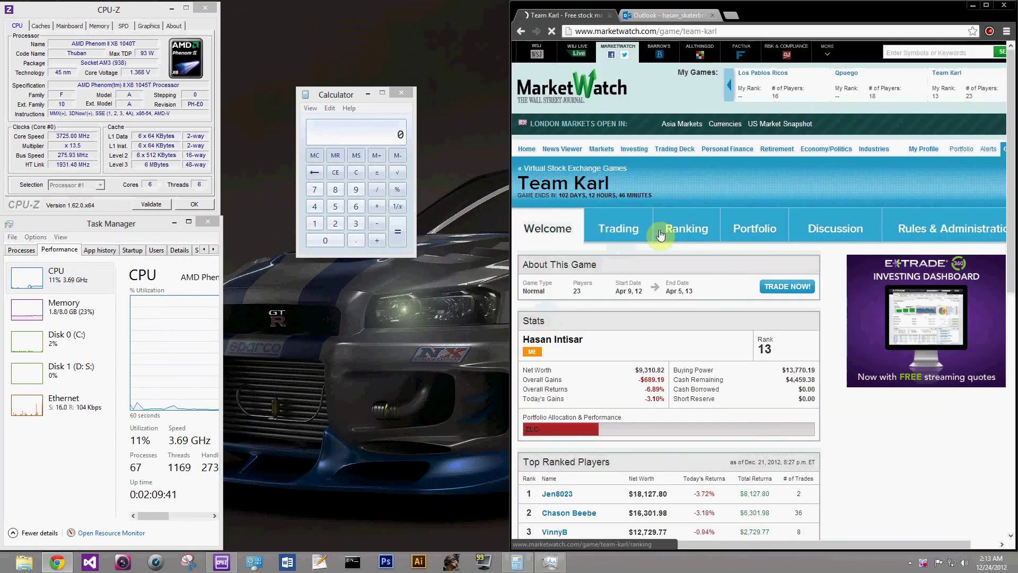
left_click(627, 231)
scroll(724, 297, "down", 2)
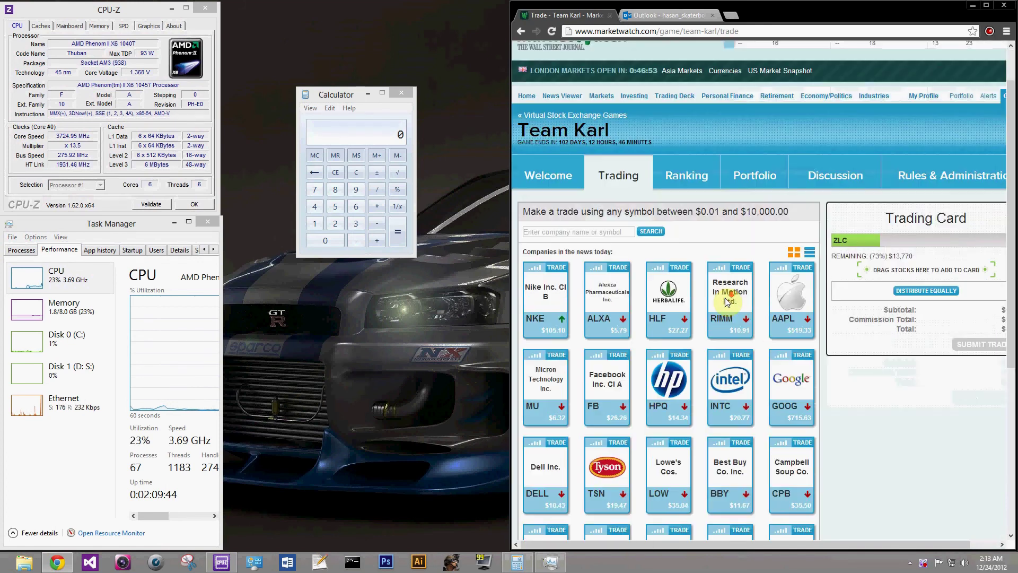
scroll(720, 313, "up", 1)
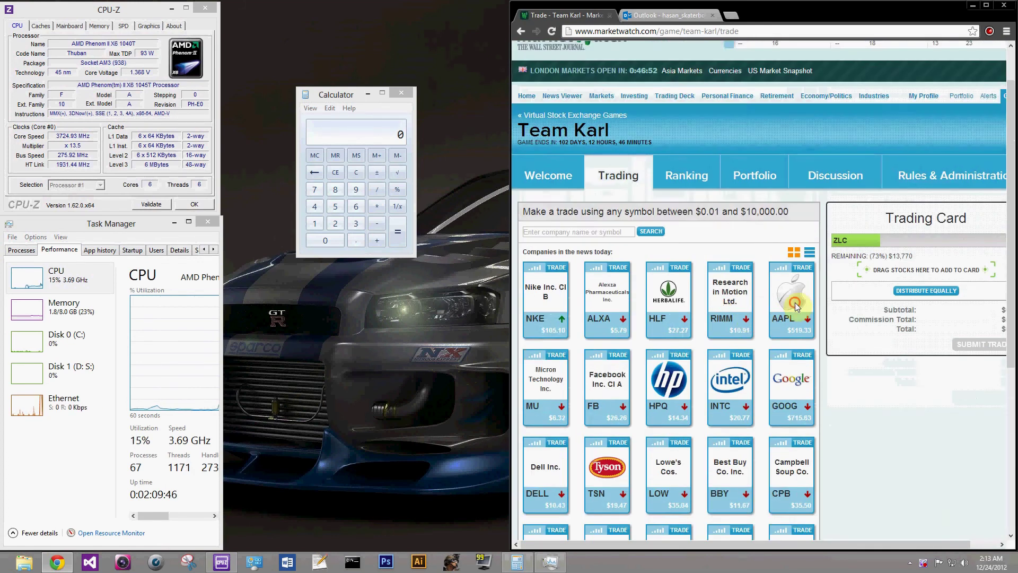
left_click_drag(794, 302, 944, 281)
- Widen the browser, move Calculator beside Task Manager, and set the AAPL order to 20 shares
left_click_drag(510, 263, 430, 259)
left_click_drag(326, 96, 254, 224)
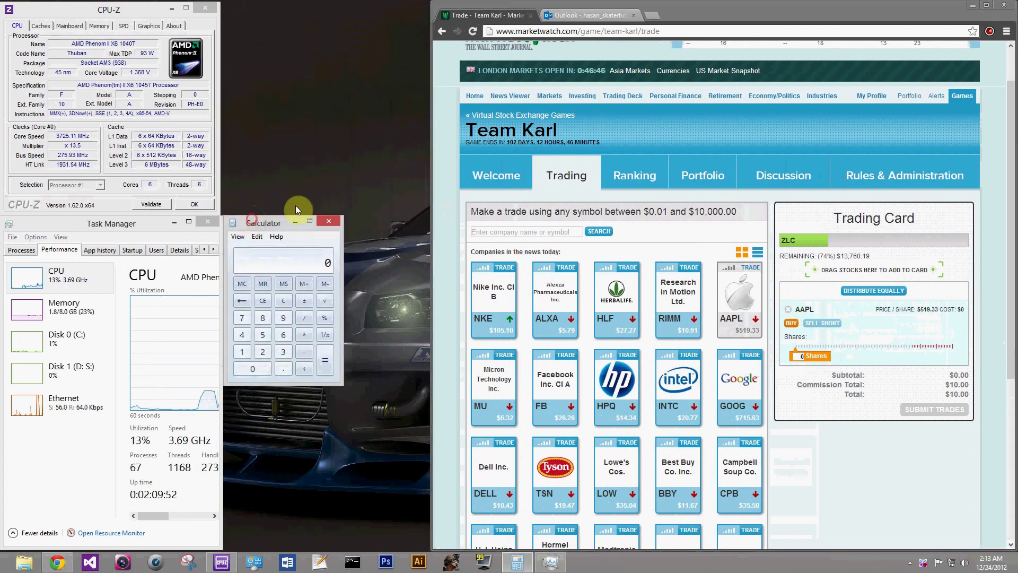
left_click_drag(432, 189, 345, 183)
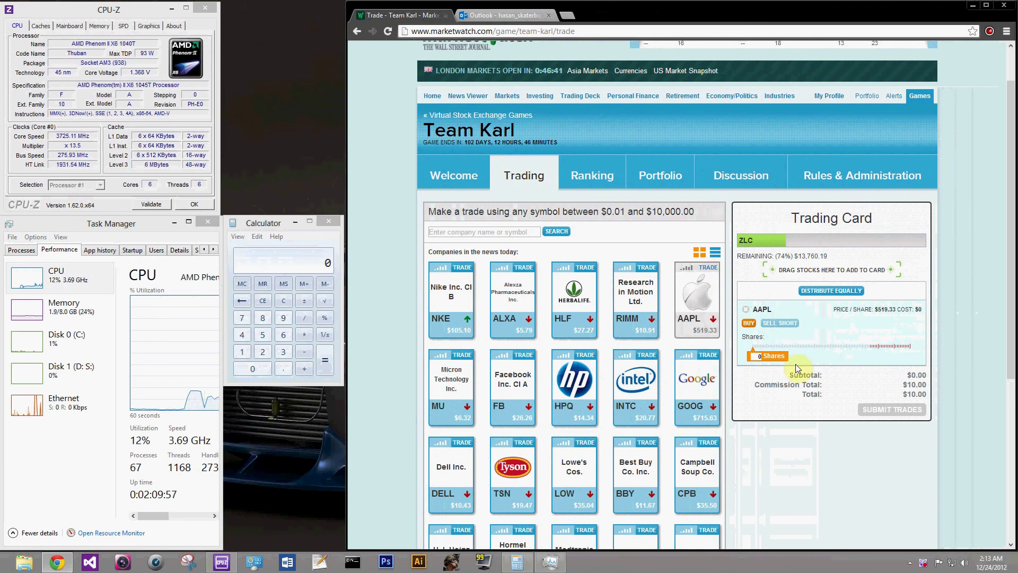
left_click_drag(761, 354, 783, 360)
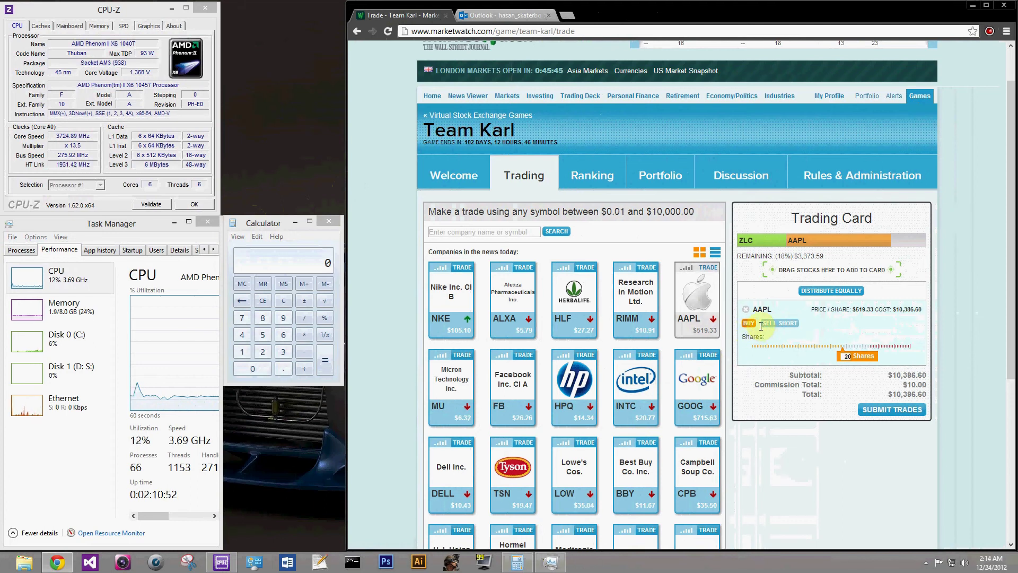
- Switch the 20-share AAPL order to SELL SHORT, then toggle companies to list view and back to tiles
left_click(777, 323)
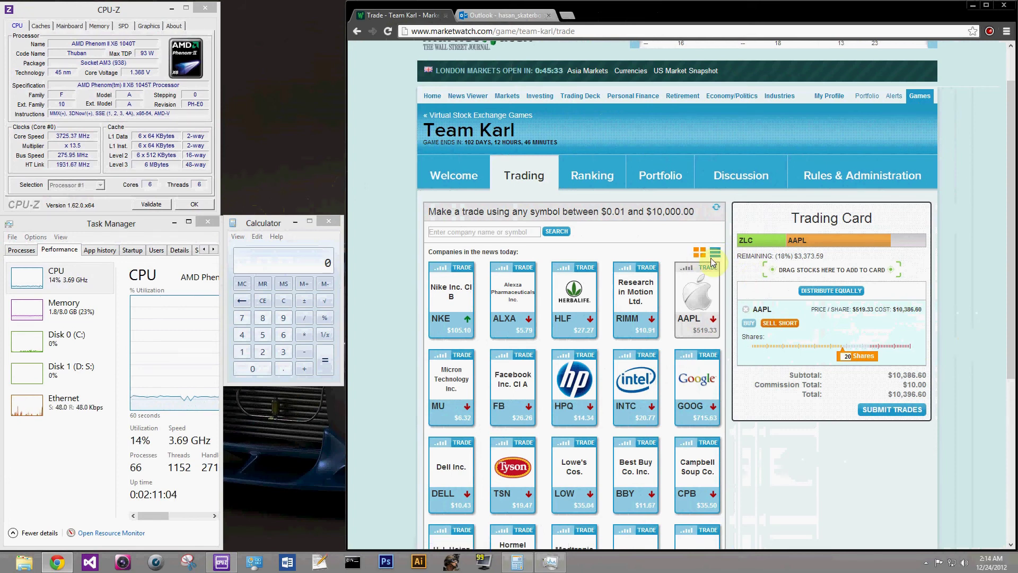
left_click(713, 254)
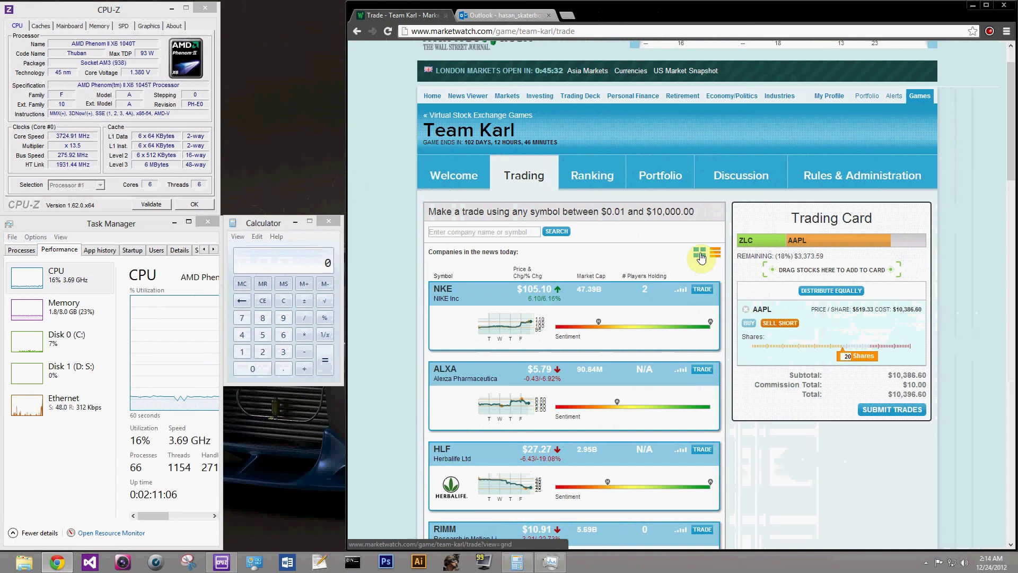
left_click(700, 255)
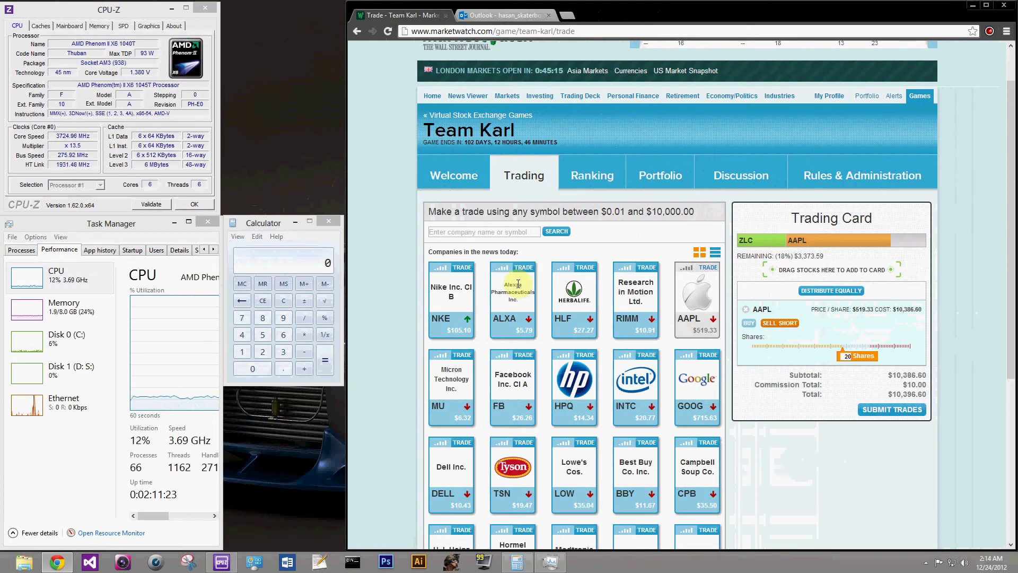
- Multiply 20 by 20 in Calculator to get 400
left_click(262, 351)
left_click(264, 374)
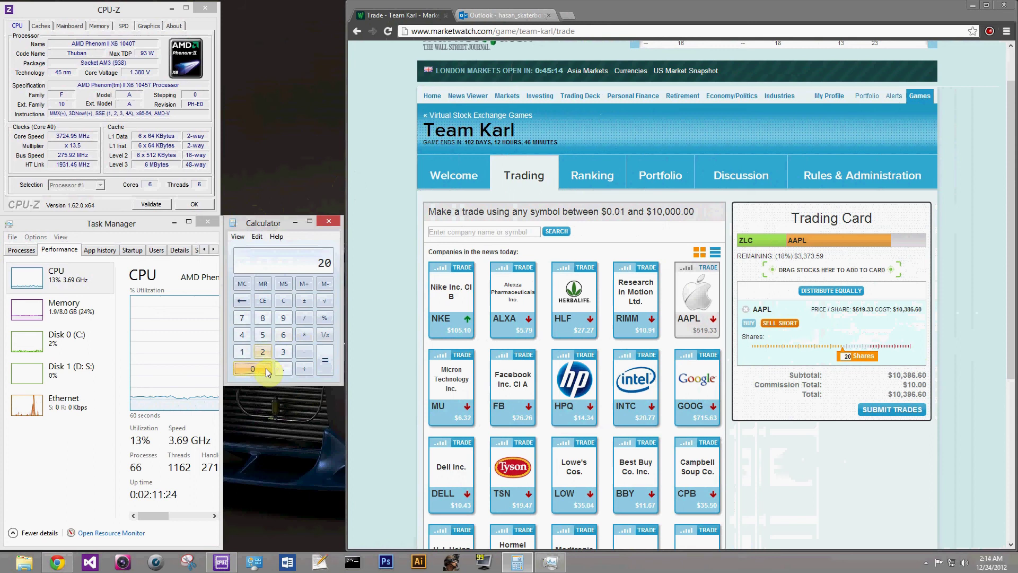
key("asterisk")
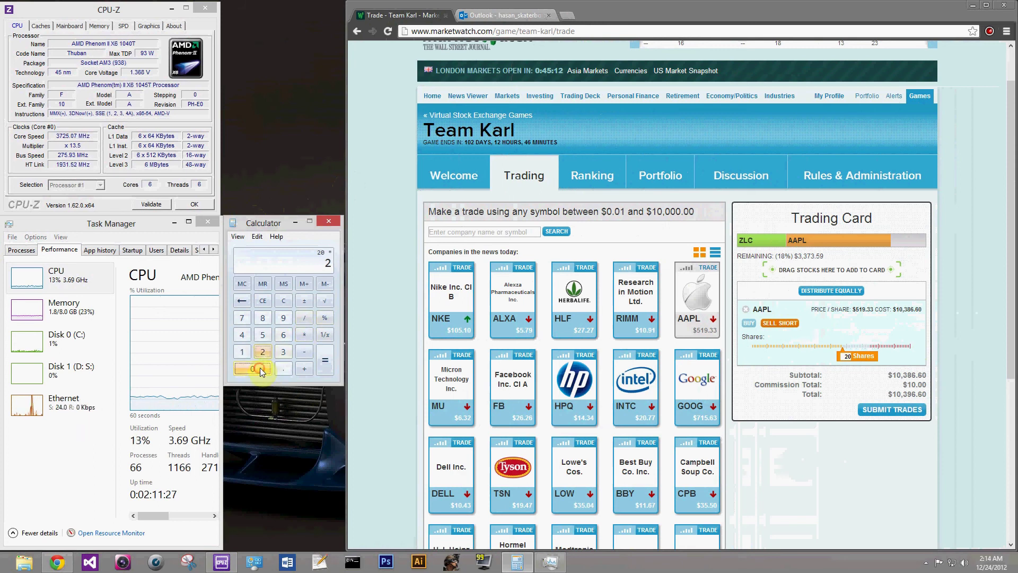
left_click(325, 359)
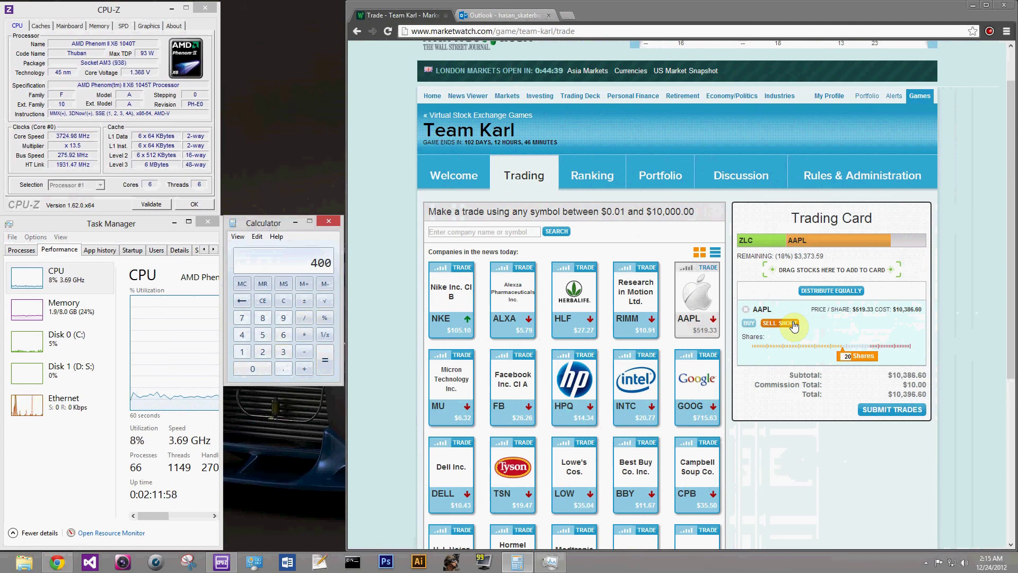
- Switch the AAPL order back to BUY, then leave the symbol search box without searching
left_click(748, 323)
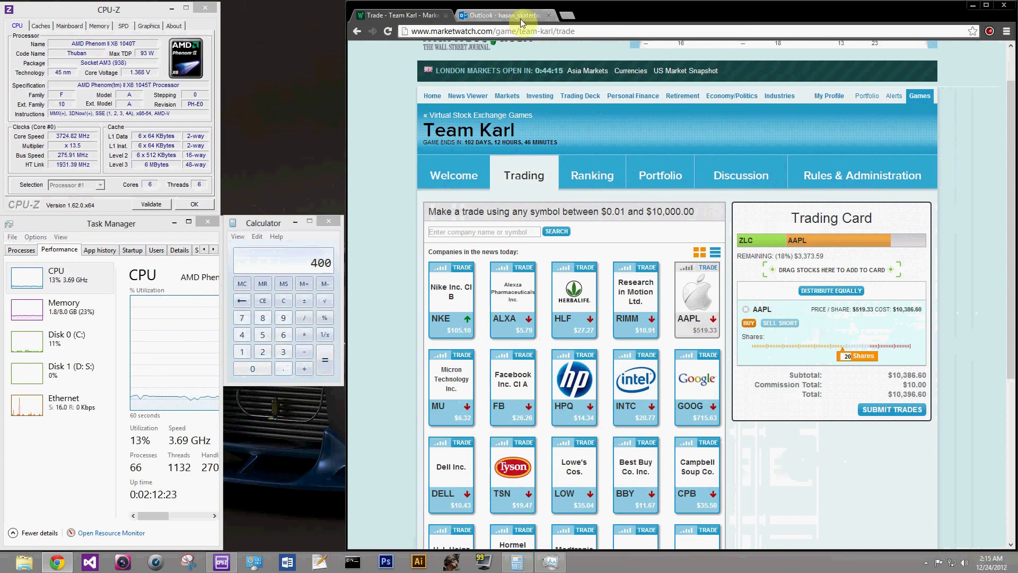
left_click(482, 231)
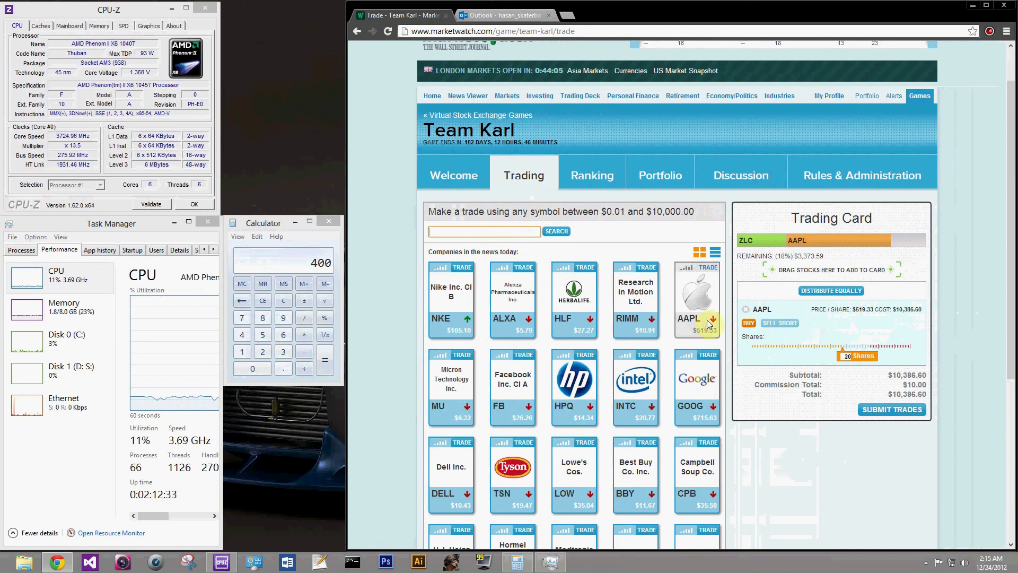
left_click(719, 335)
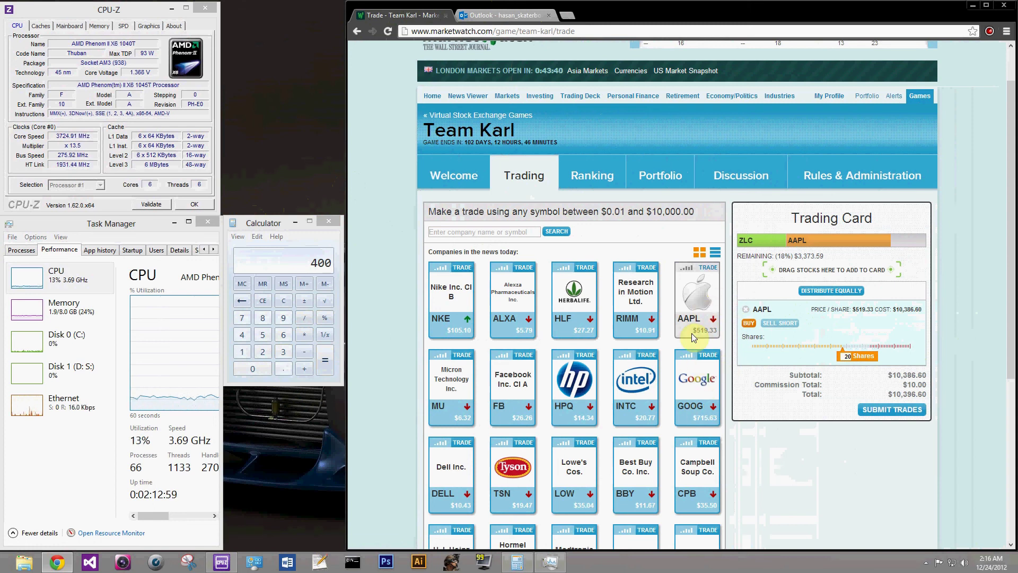
- Remove AAPL from the trading card and search for 'amd', choosing AMD from the suggestions
left_click(743, 311)
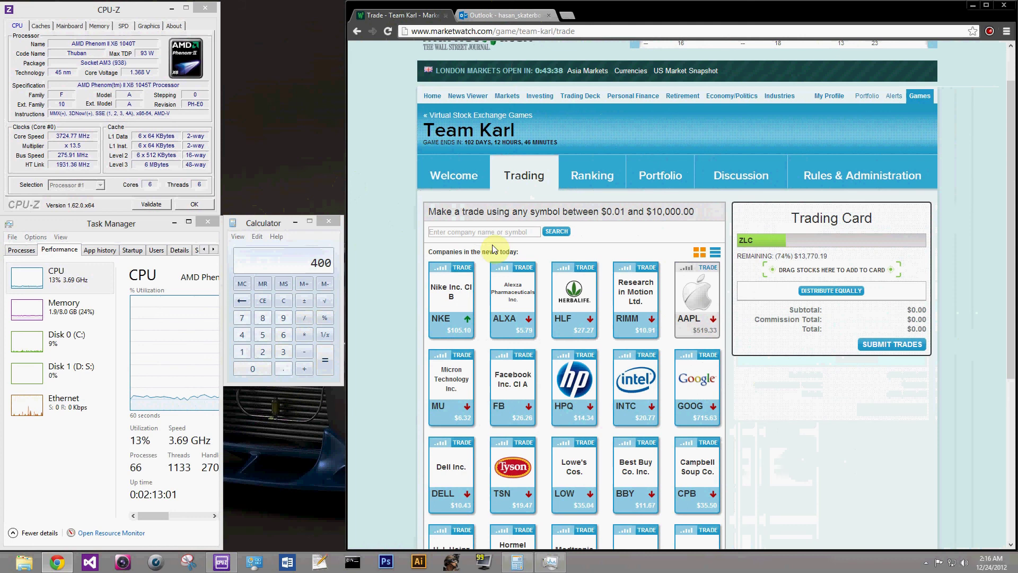
left_click(505, 232)
type("amd")
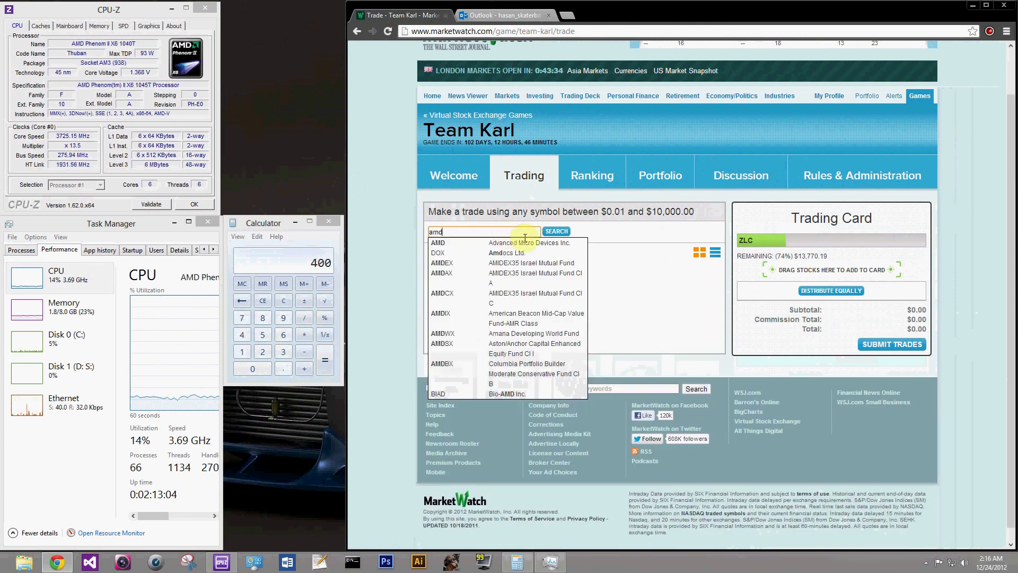
left_click(529, 242)
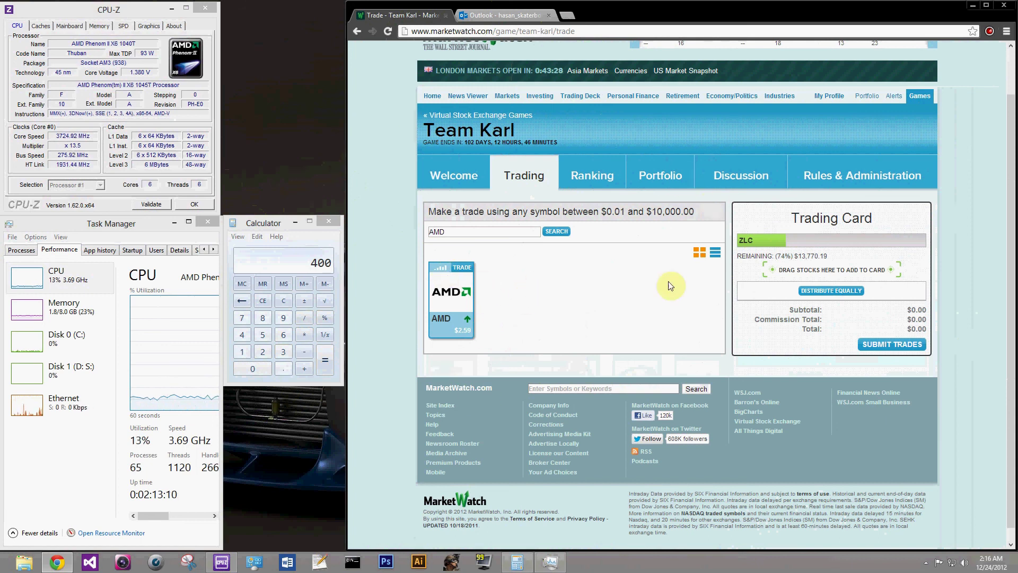
- Check the graphics card and processor details in CPU-Z
left_click(74, 49)
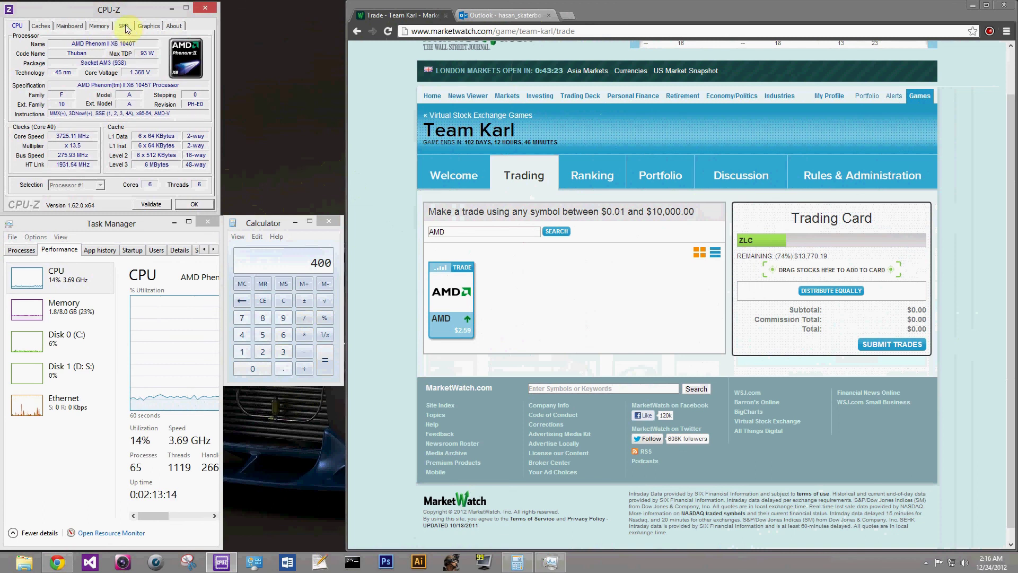
left_click(149, 26)
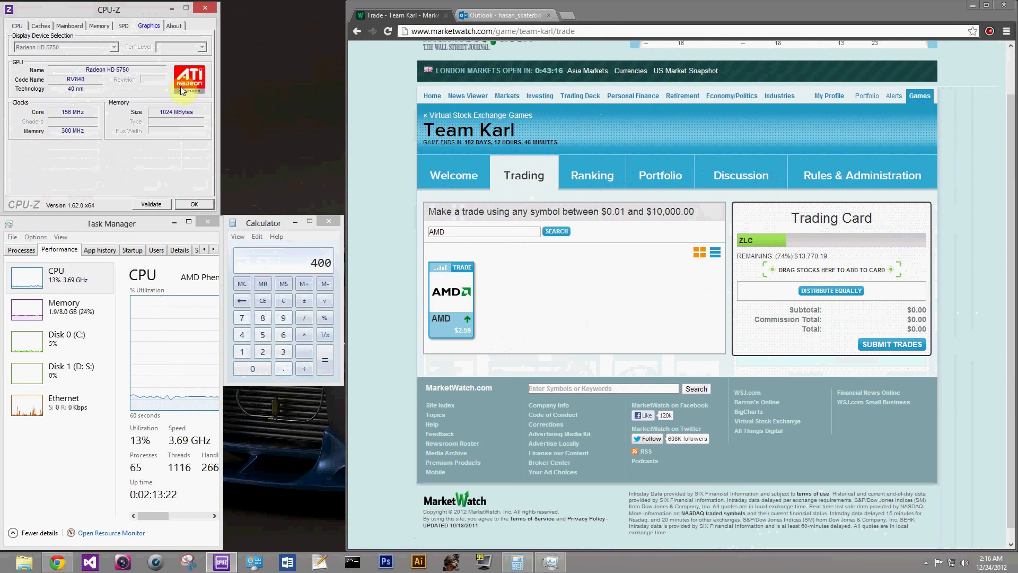
left_click(18, 26)
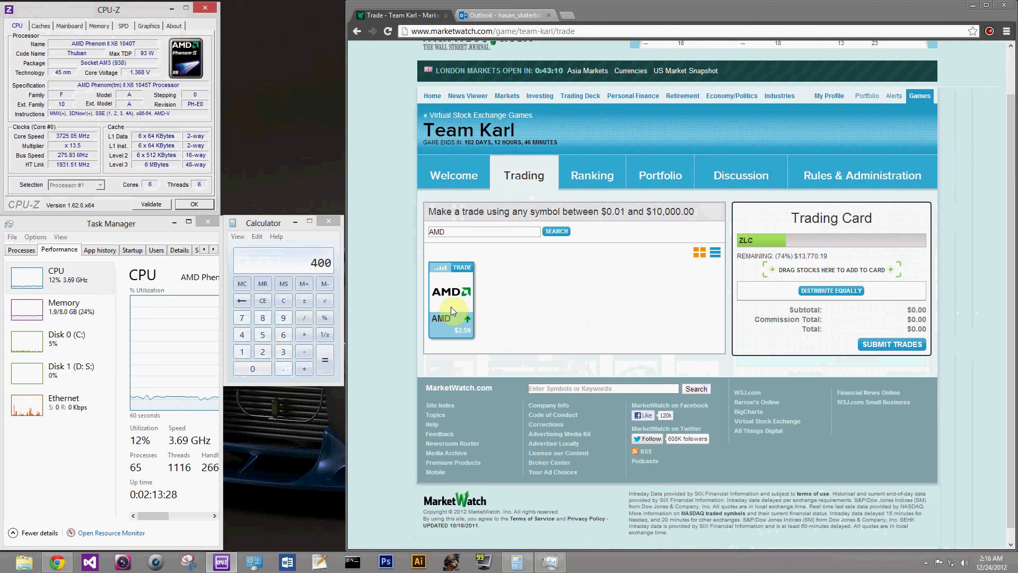
- Add AMD to the trading card at 5119 shares, then clear Calculator to zero
left_click_drag(453, 305, 760, 297)
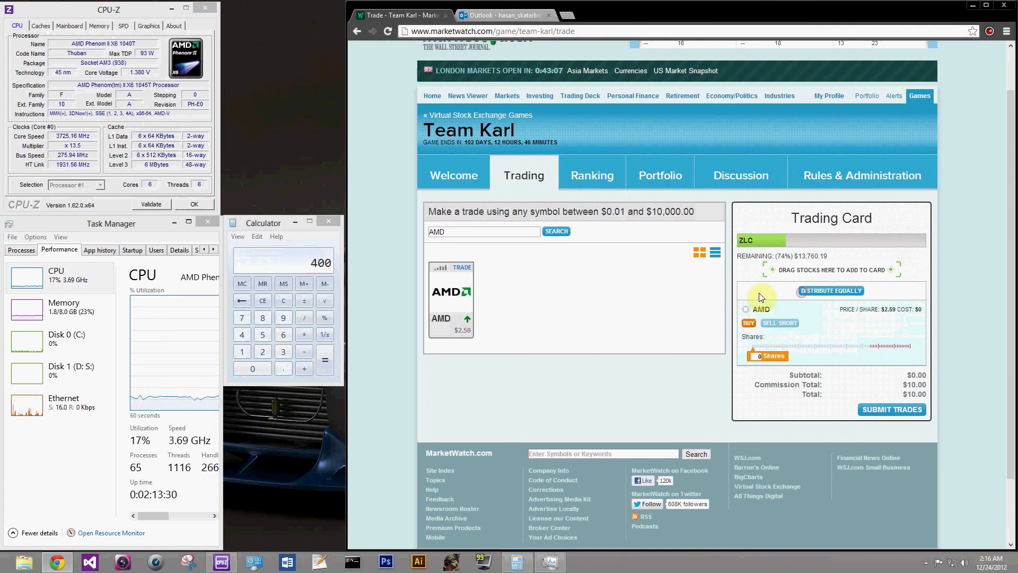
left_click_drag(755, 353, 877, 366)
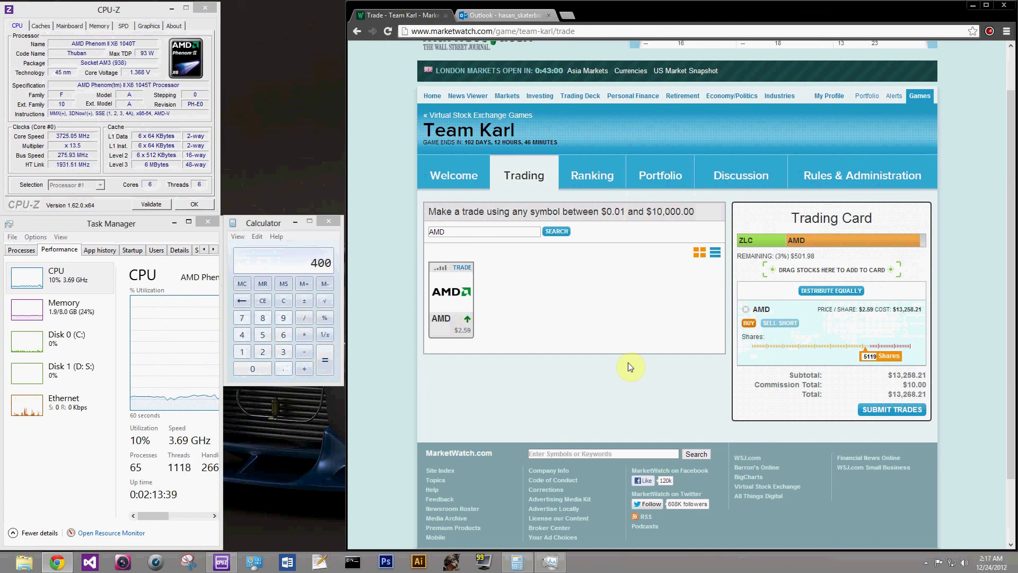
left_click(285, 302)
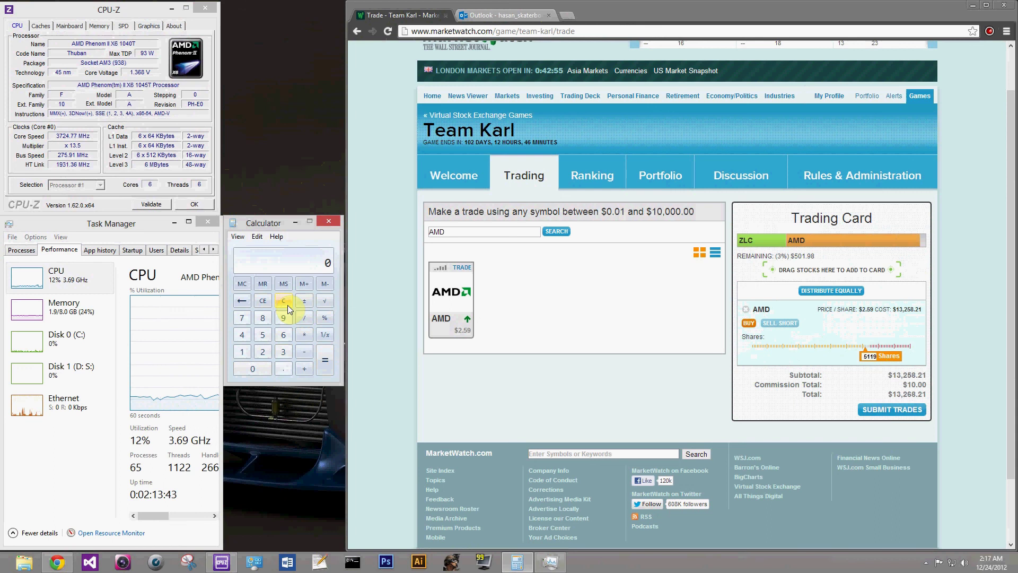
- Calculate 0.06 × 5119 in Calculator, giving 307.14
left_click(285, 372)
left_click(265, 368)
left_click(286, 333)
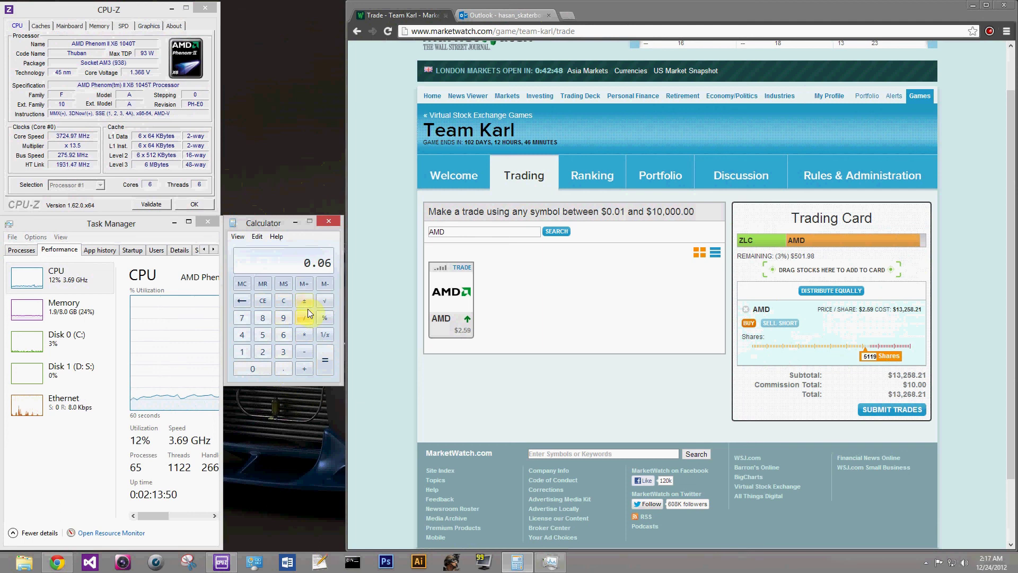
left_click(306, 335)
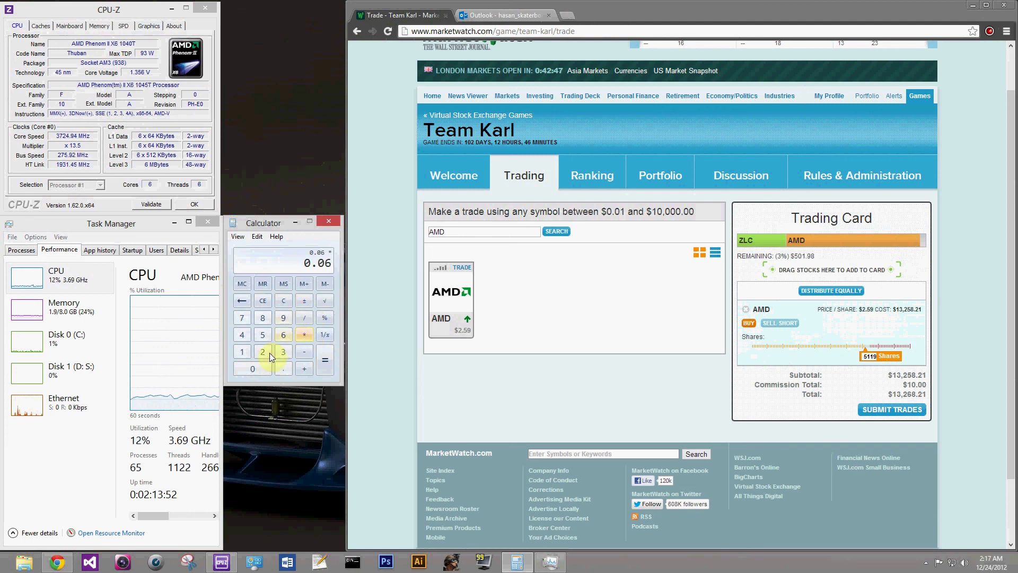
left_click(262, 334)
left_click(245, 353)
left_click(245, 353)
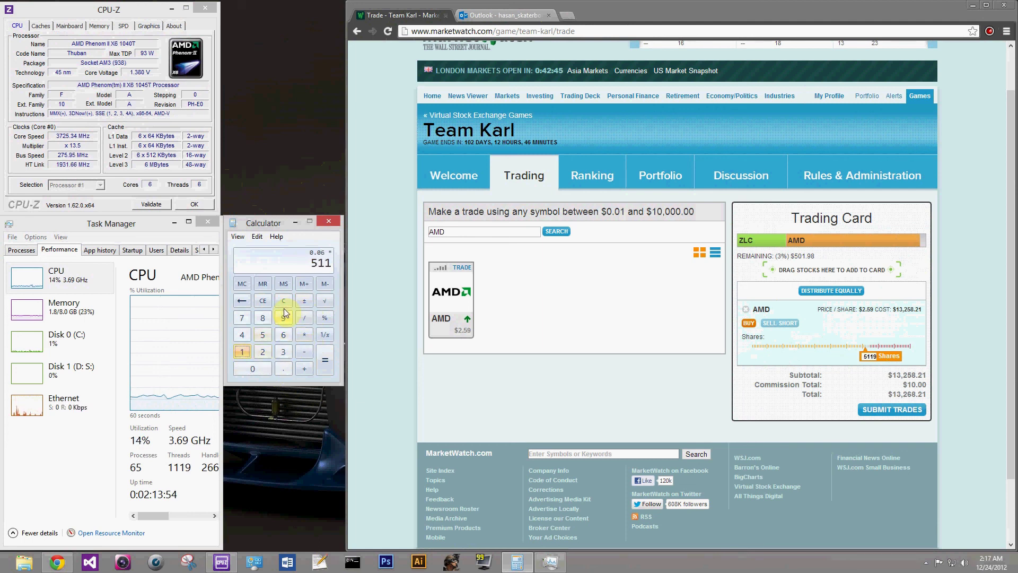
left_click(284, 317)
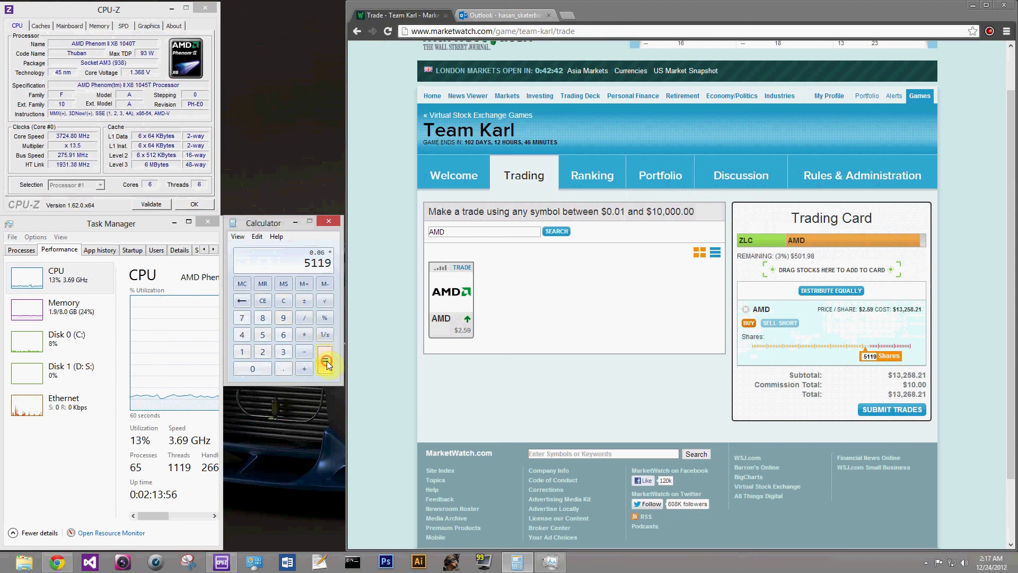
left_click(327, 365)
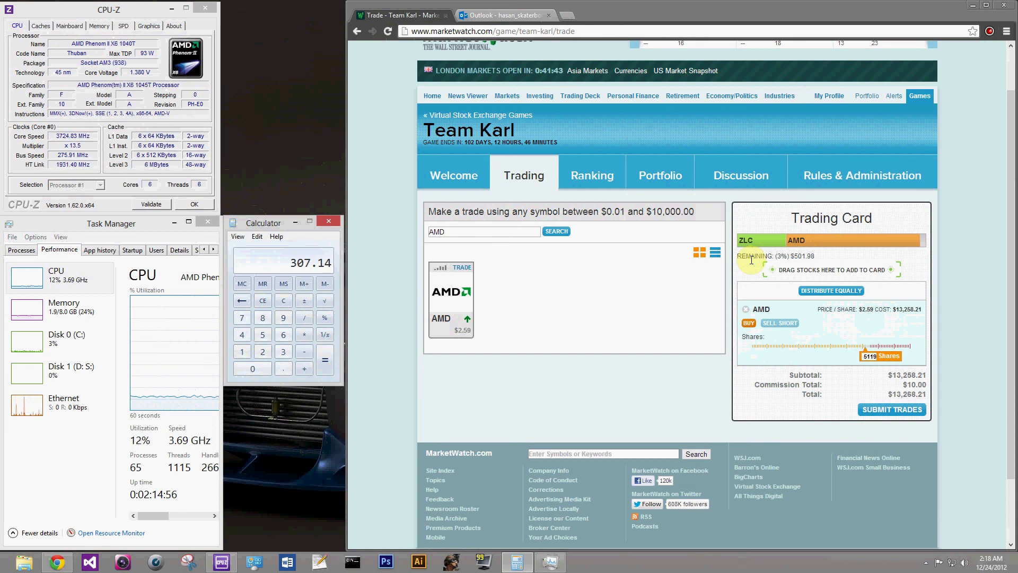
- Open the BB FlashBack recorder's tray menu to stop recording
left_click(925, 562)
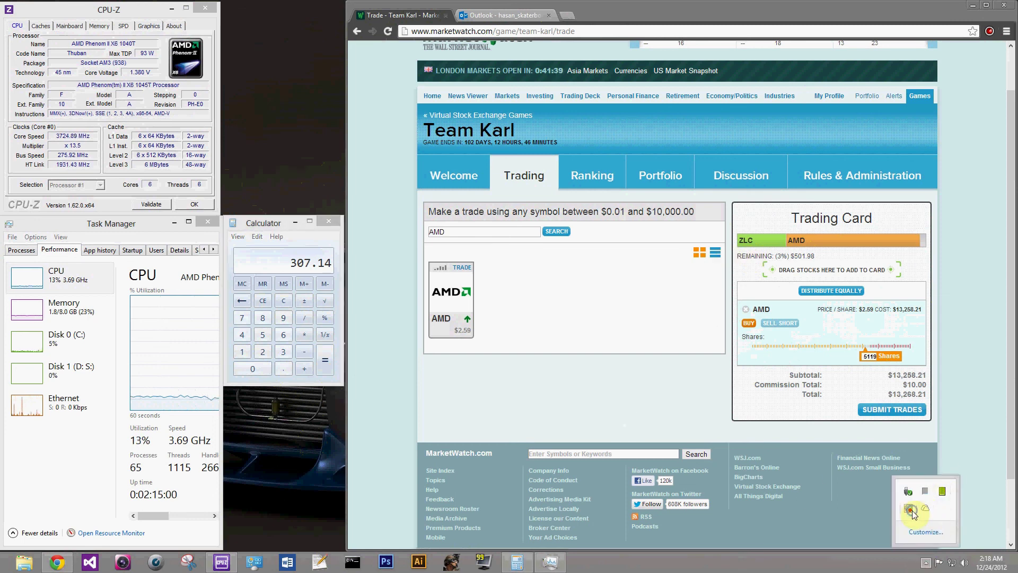
right_click(909, 508)
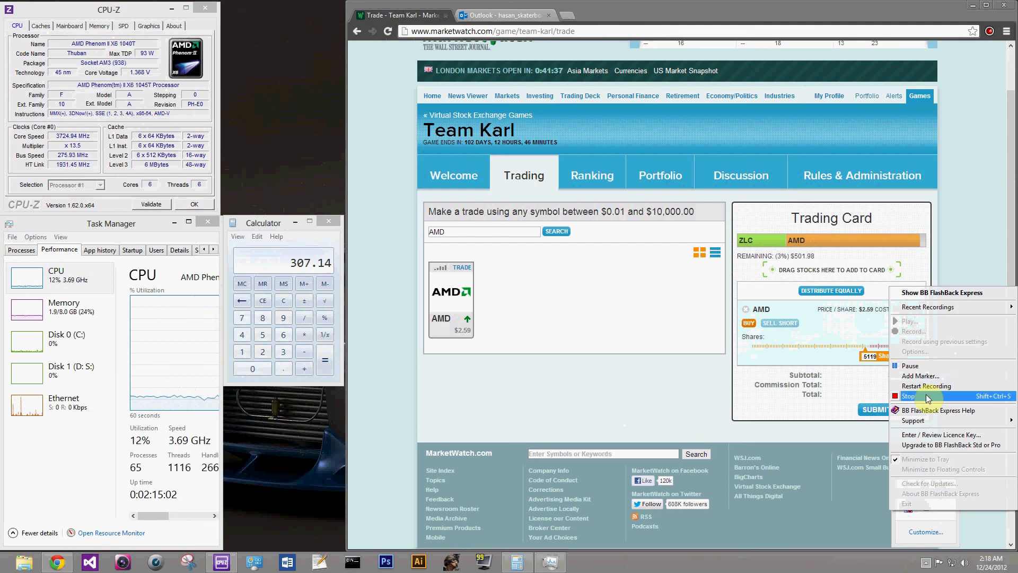